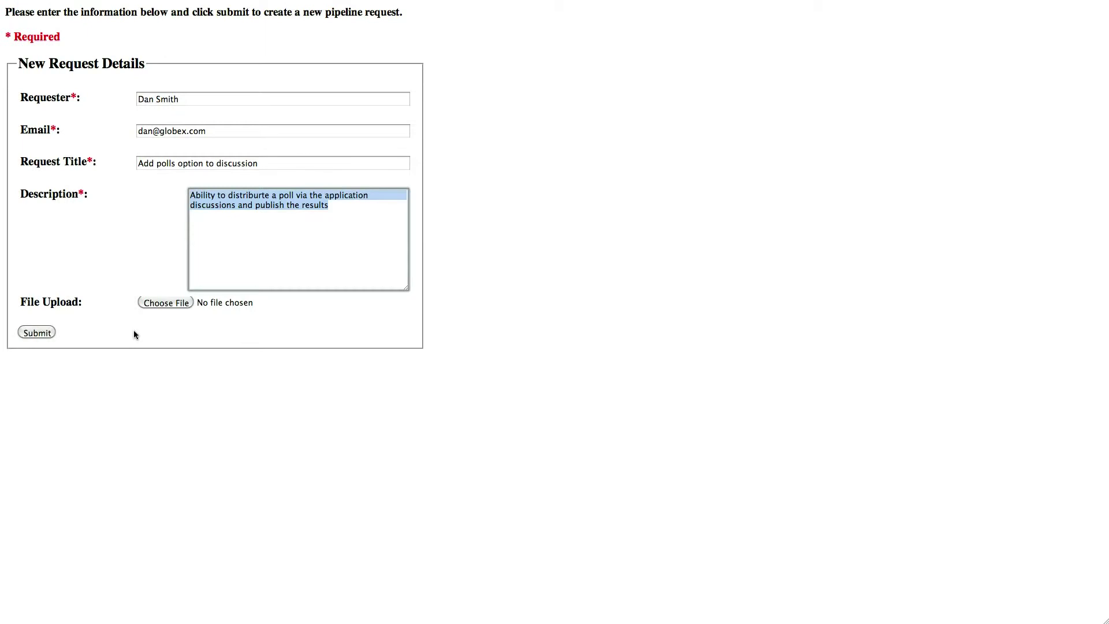
- Submit the pipeline request to add a polls option to discussions
{"action": "left_click", "coordinate": [36, 335]}
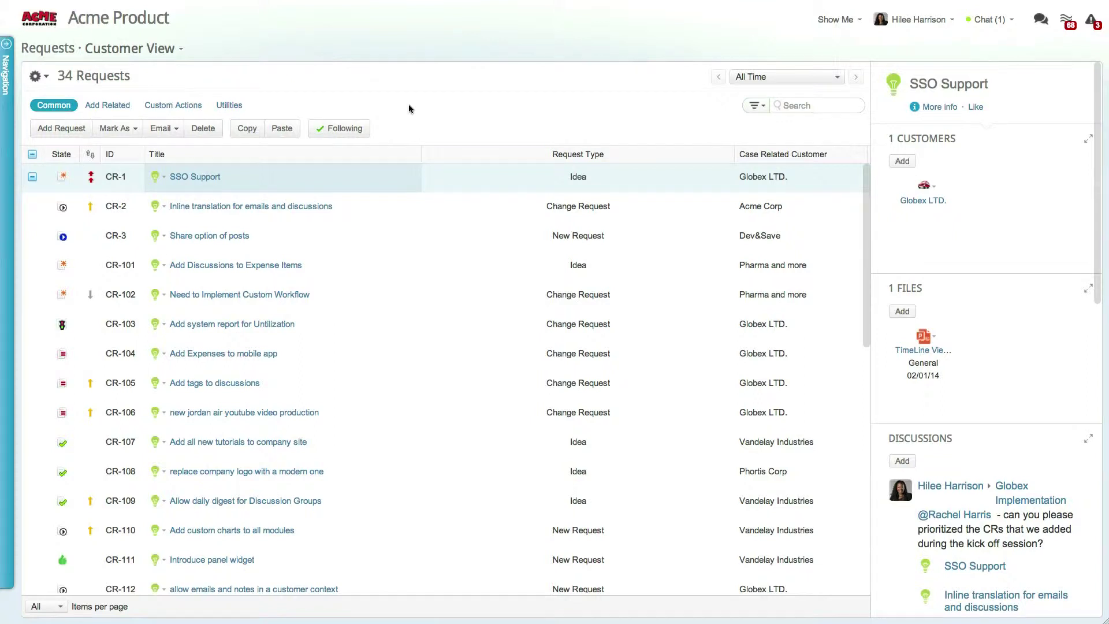
- Remove the ID column from the Customer View via Manage columns
{"action": "left_click", "coordinate": [37, 77]}
{"action": "left_click", "coordinate": [42, 115]}
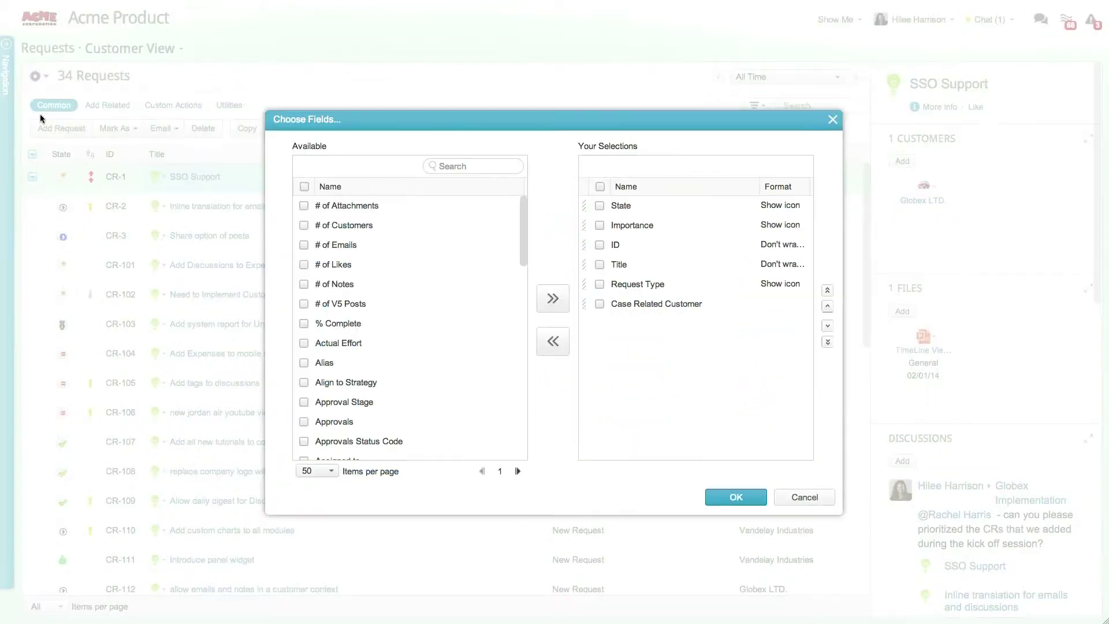
{"action": "left_click", "coordinate": [600, 245]}
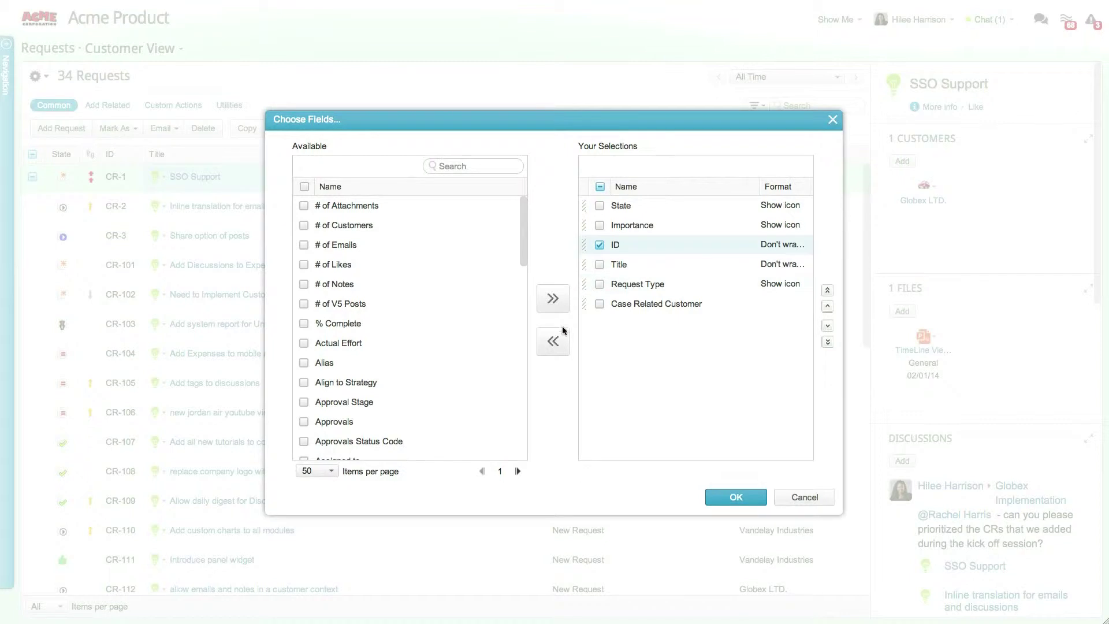
{"action": "left_click", "coordinate": [562, 339]}
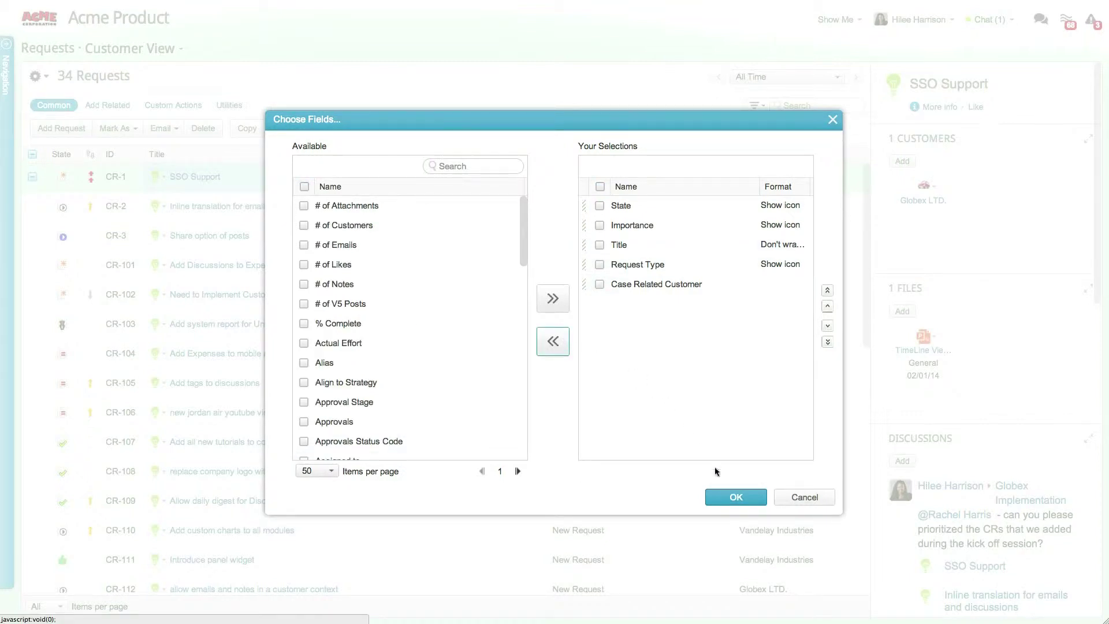
{"action": "left_click", "coordinate": [736, 497]}
- Filter the Case Related Customer column to Globex LTD., leaving 12 requests
{"action": "left_click", "coordinate": [862, 158]}
{"action": "type", "text": "lo"}
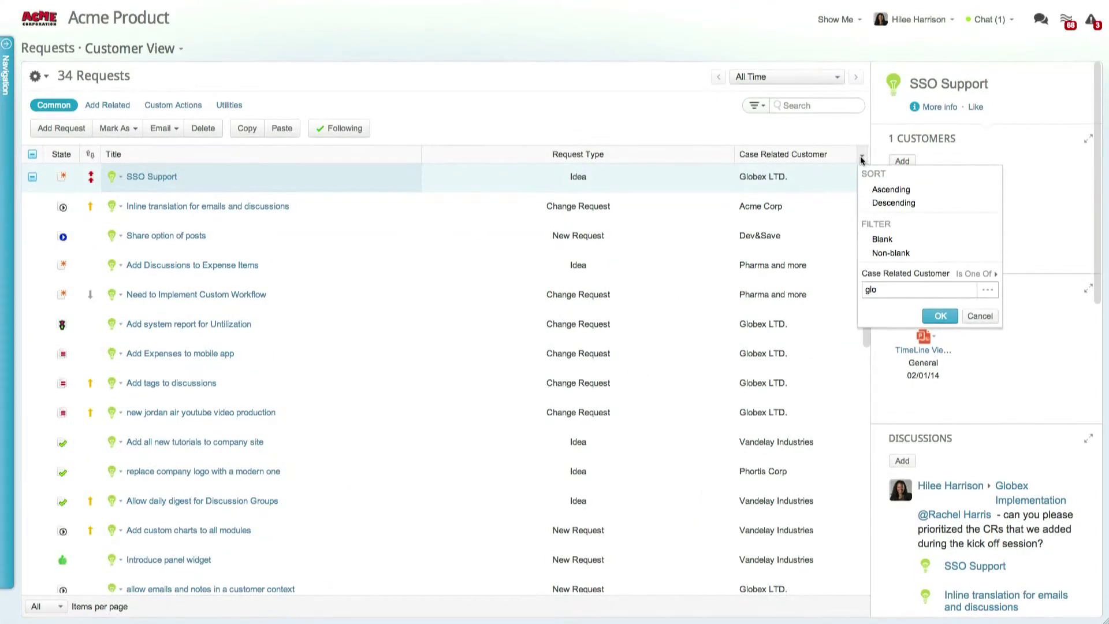
{"action": "type", "text": "bex"}
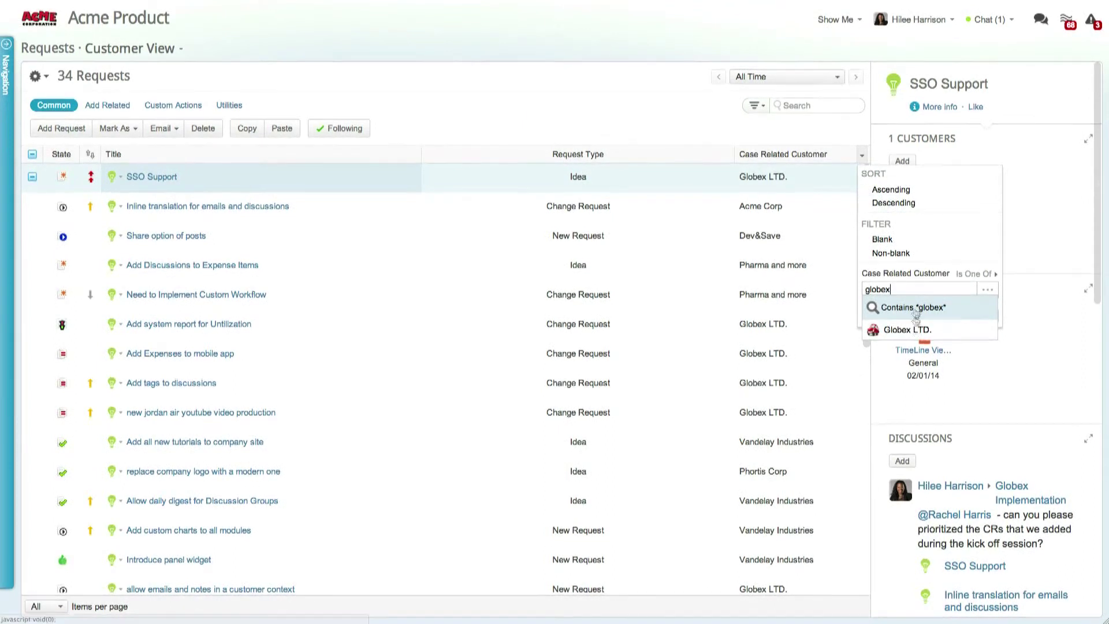
{"action": "left_click", "coordinate": [919, 330]}
{"action": "left_click", "coordinate": [940, 327]}
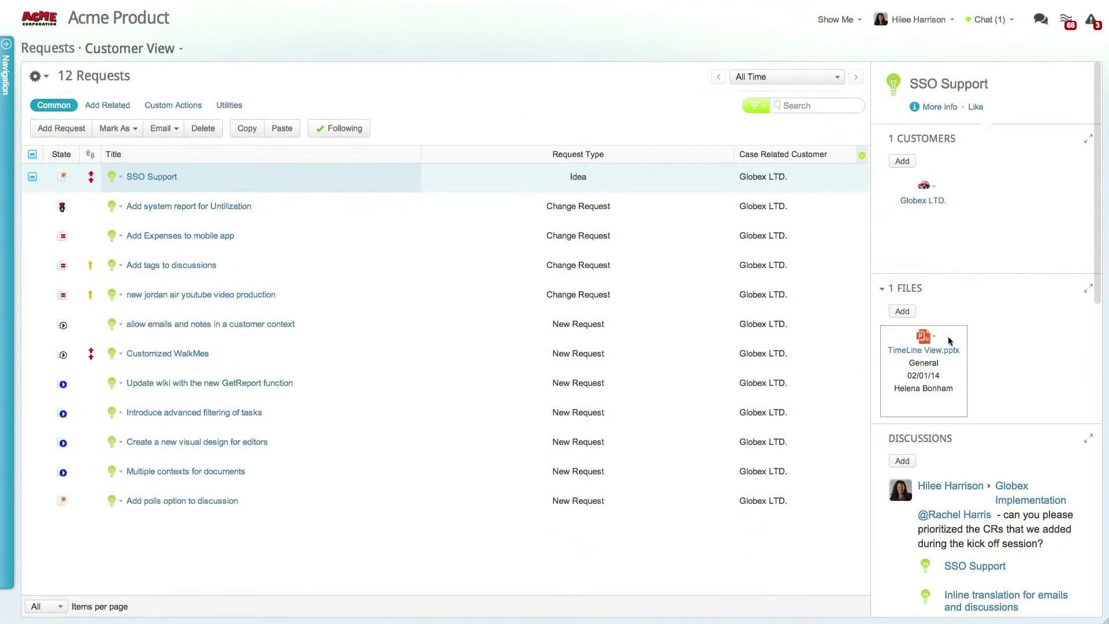
- Share the filtered Customer View read-only, with password protection and a password entered
{"action": "left_click", "coordinate": [144, 57]}
{"action": "left_click", "coordinate": [72, 145]}
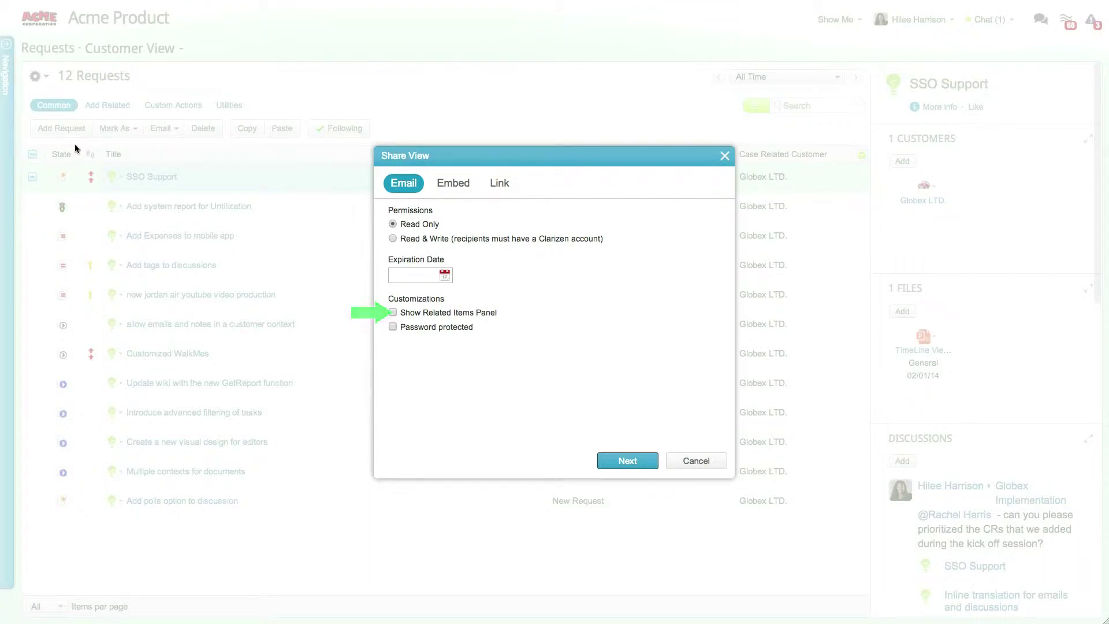
{"action": "left_click", "coordinate": [394, 327]}
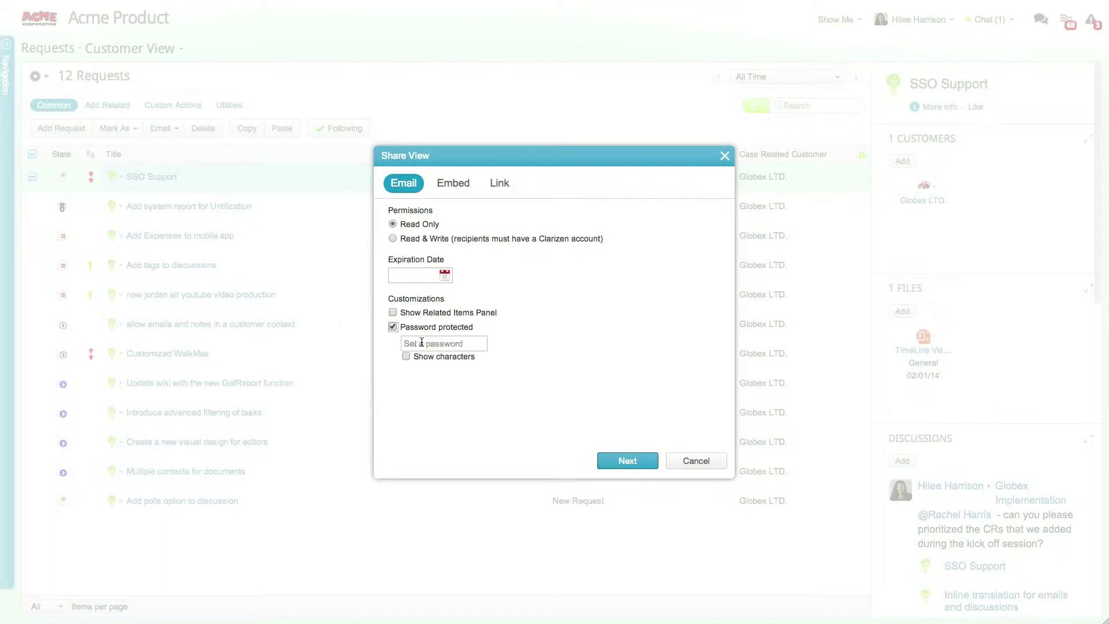
{"action": "left_click", "coordinate": [422, 344]}
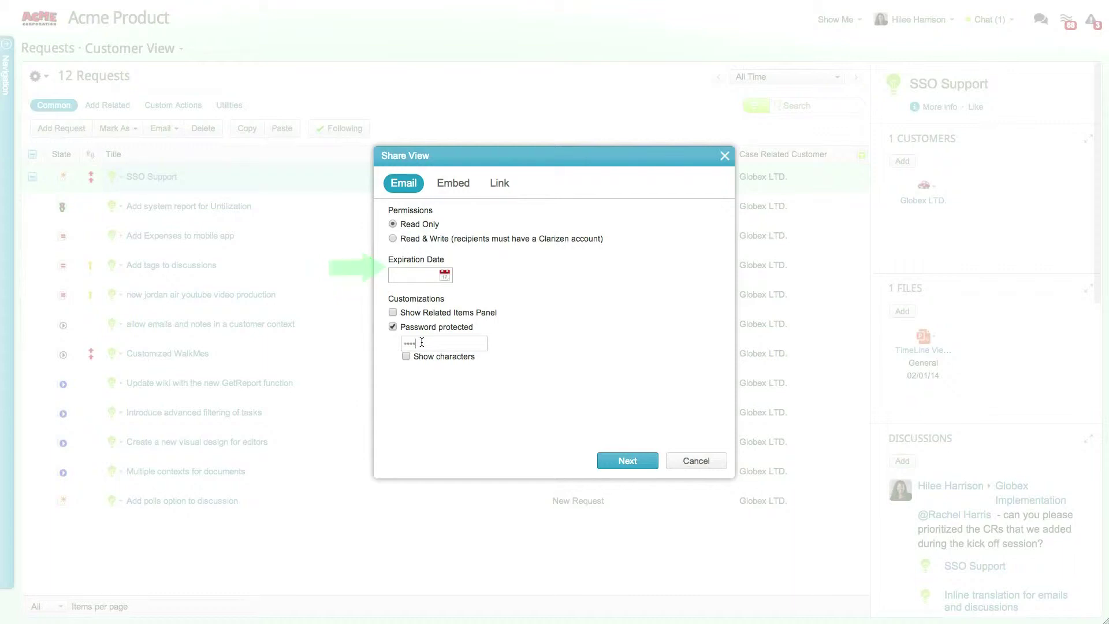
{"action": "left_click", "coordinate": [618, 459]}
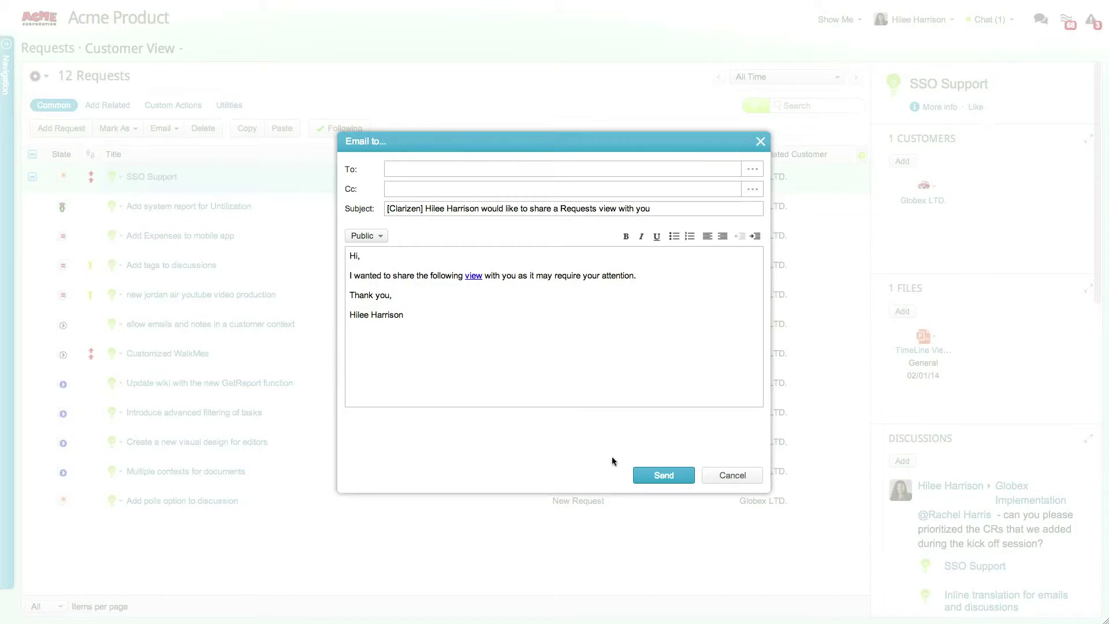
{"action": "left_click", "coordinate": [486, 174]}
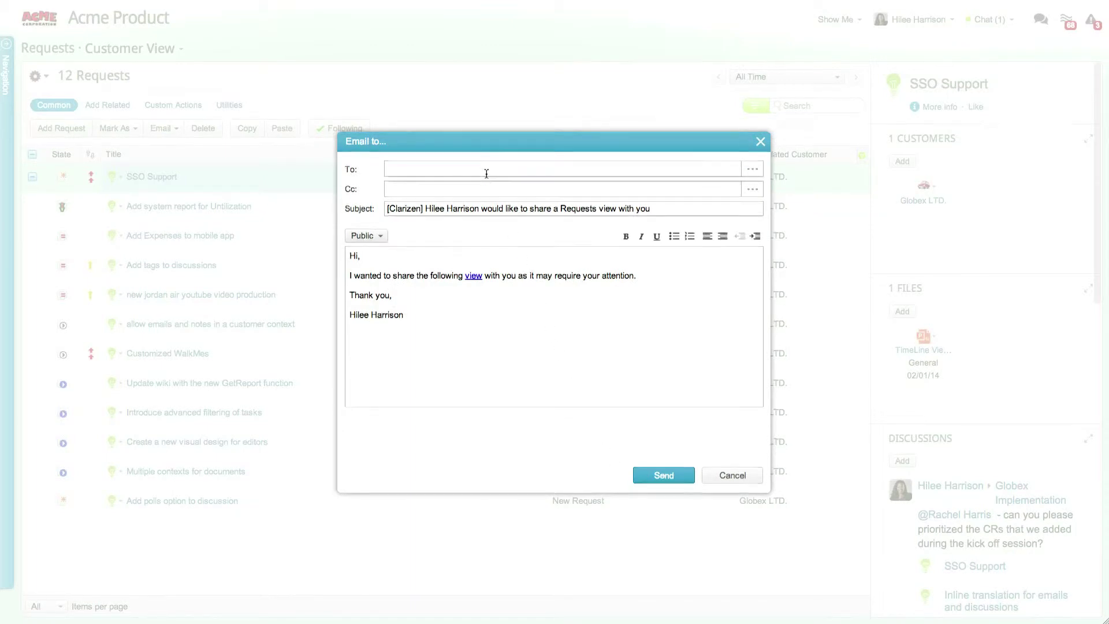
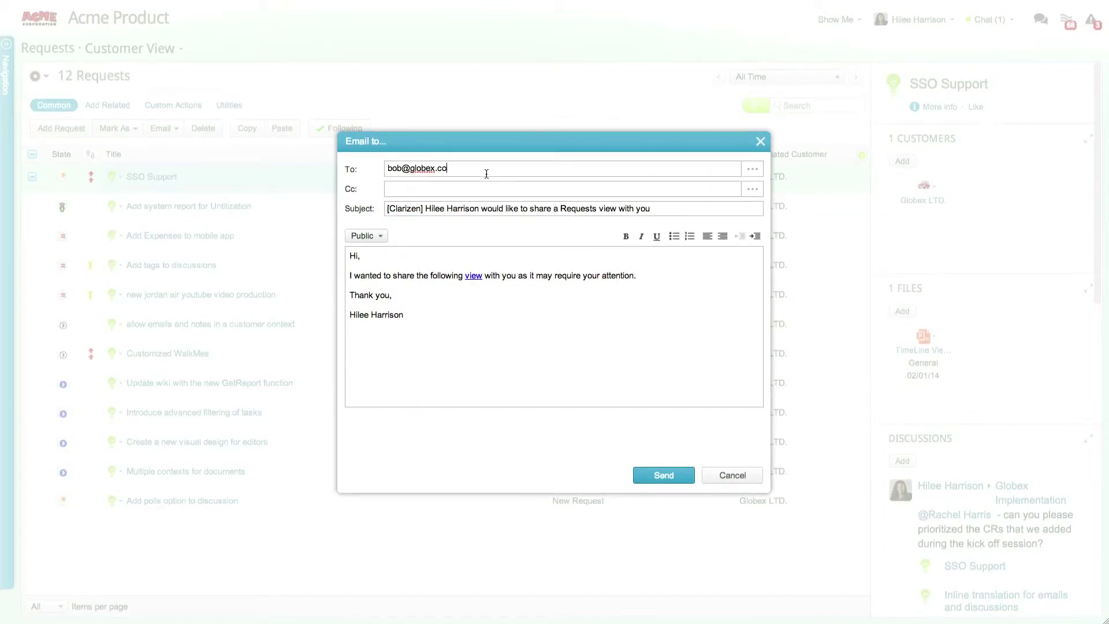
{"action": "left_click", "coordinate": [664, 475]}
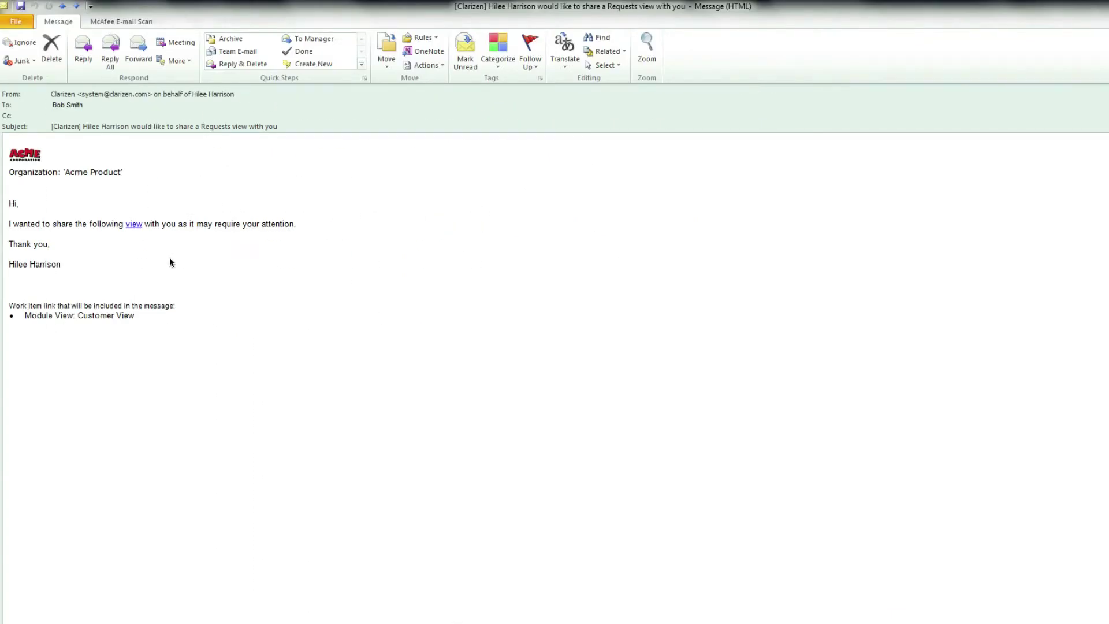
- Open the e-mailed view link and unlock it with the widget password
{"action": "left_click", "coordinate": [135, 225]}
{"action": "left_click", "coordinate": [517, 303]}
{"action": "type", "text": "****"}
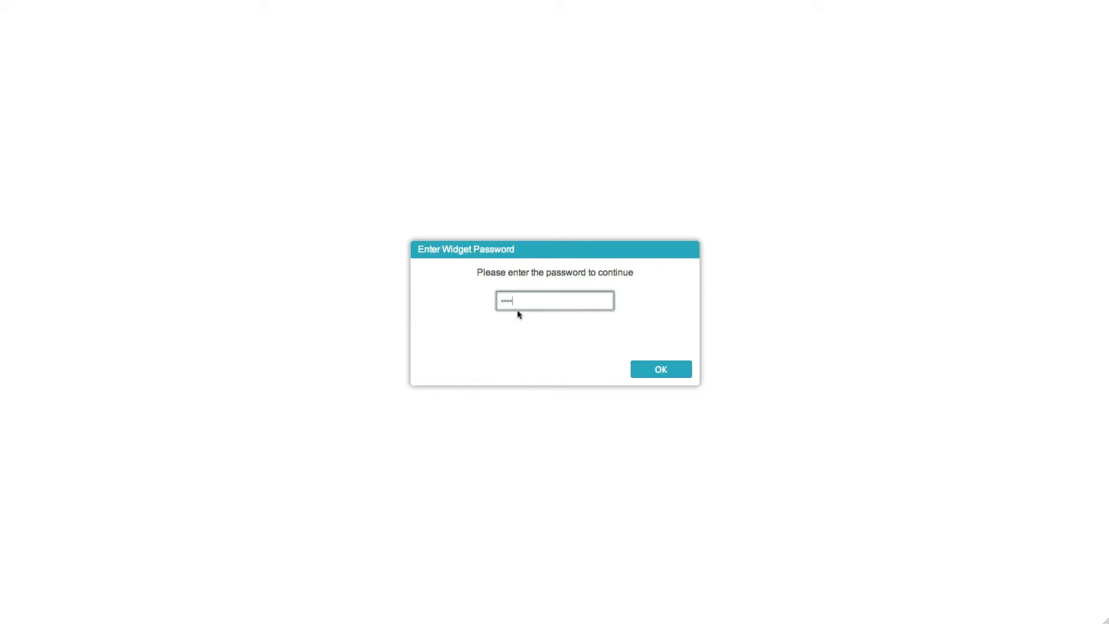
{"action": "left_click", "coordinate": [647, 371]}
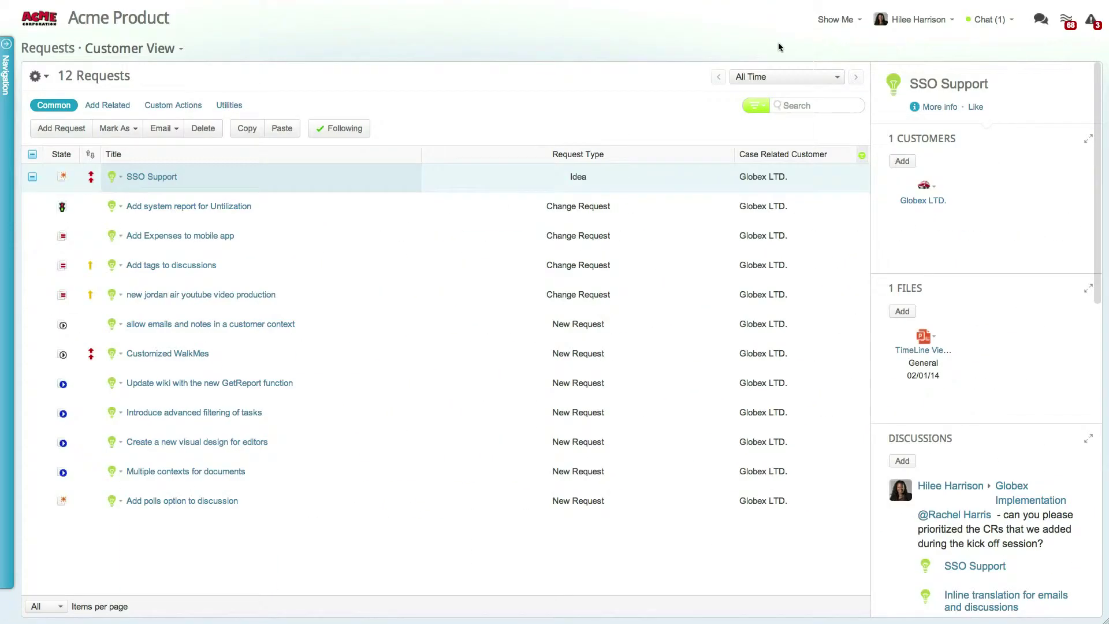
- List the existing View Widgets under Settings > Extensions
{"action": "left_click", "coordinate": [917, 19]}
{"action": "left_click", "coordinate": [938, 51]}
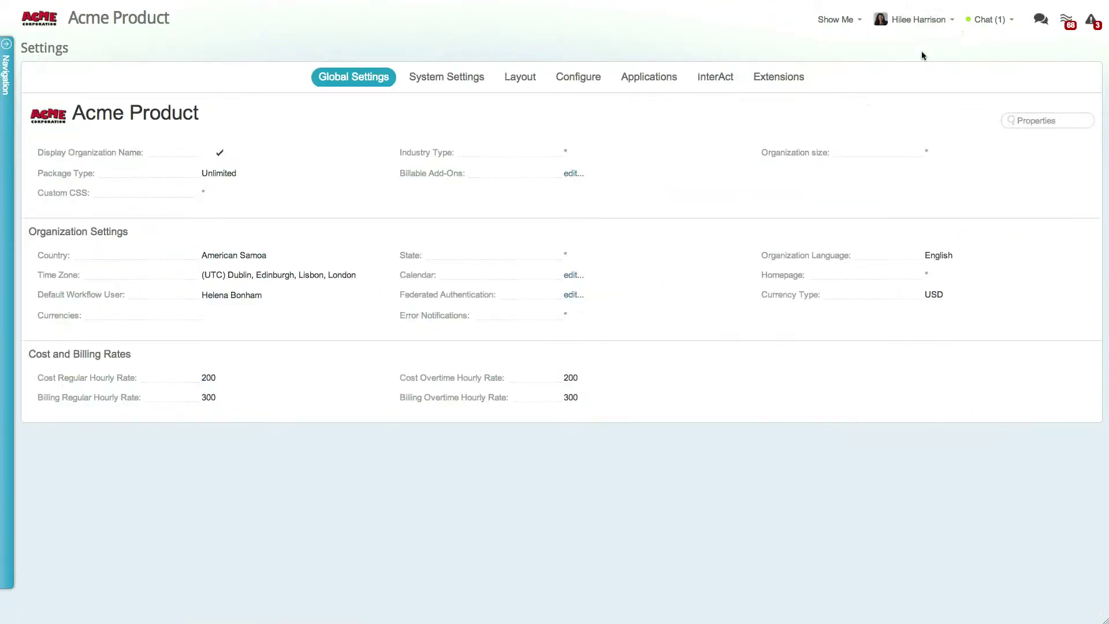
{"action": "left_click", "coordinate": [786, 78]}
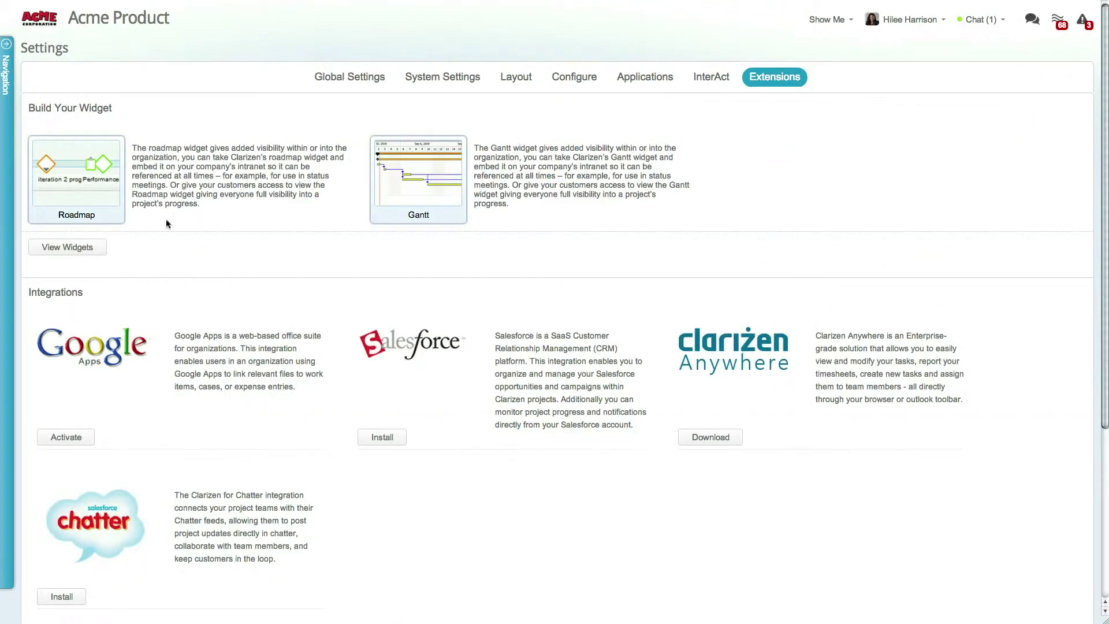
{"action": "left_click", "coordinate": [86, 247]}
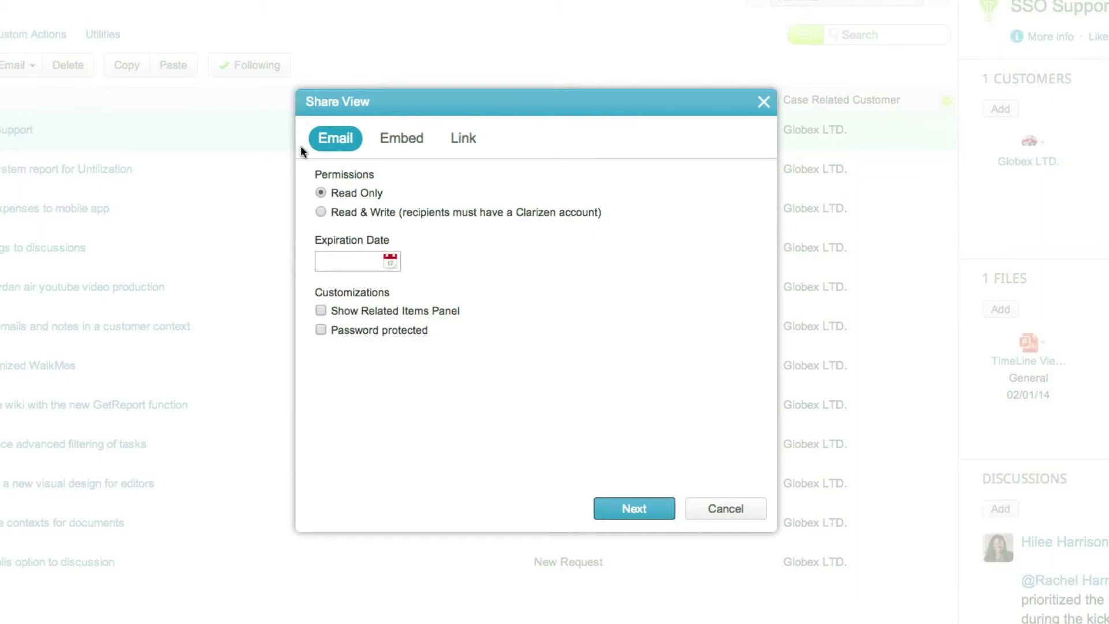
- Check the Embed, Email (Read & Write) and Link share options, then click Done
{"action": "left_click", "coordinate": [413, 148]}
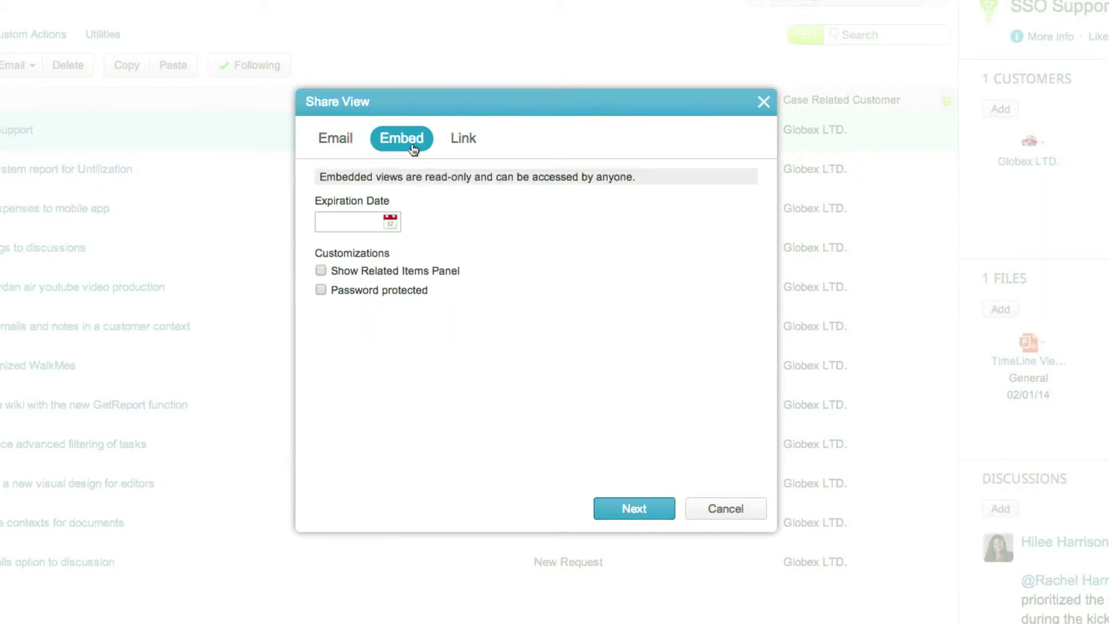
{"action": "left_click", "coordinate": [346, 148]}
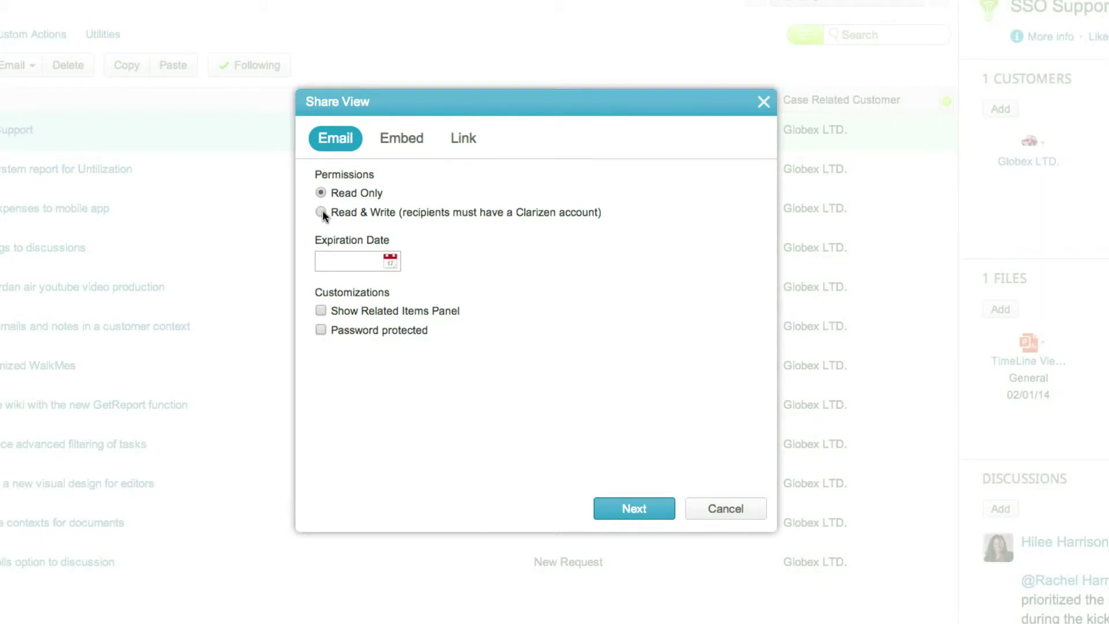
{"action": "left_click", "coordinate": [321, 213]}
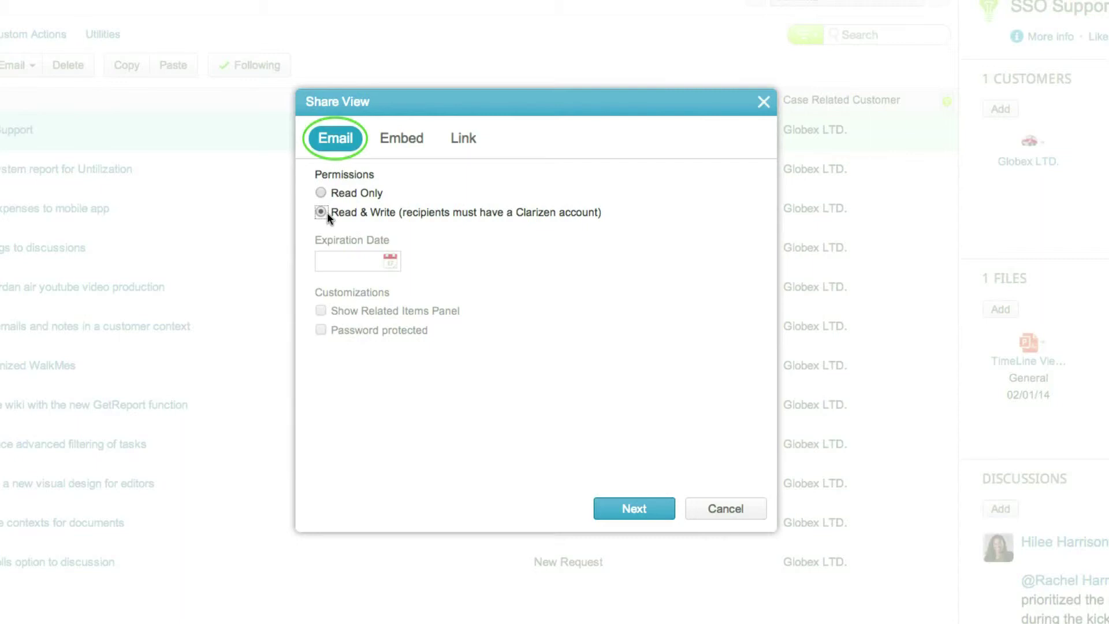
{"action": "left_click", "coordinate": [450, 144]}
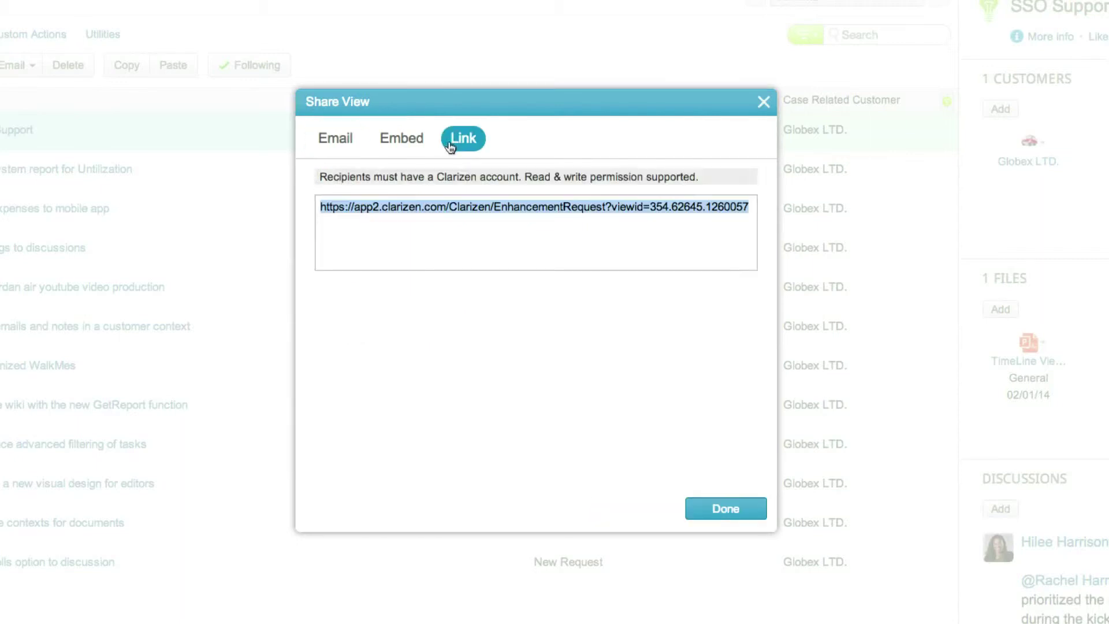
{"action": "left_click", "coordinate": [749, 508]}
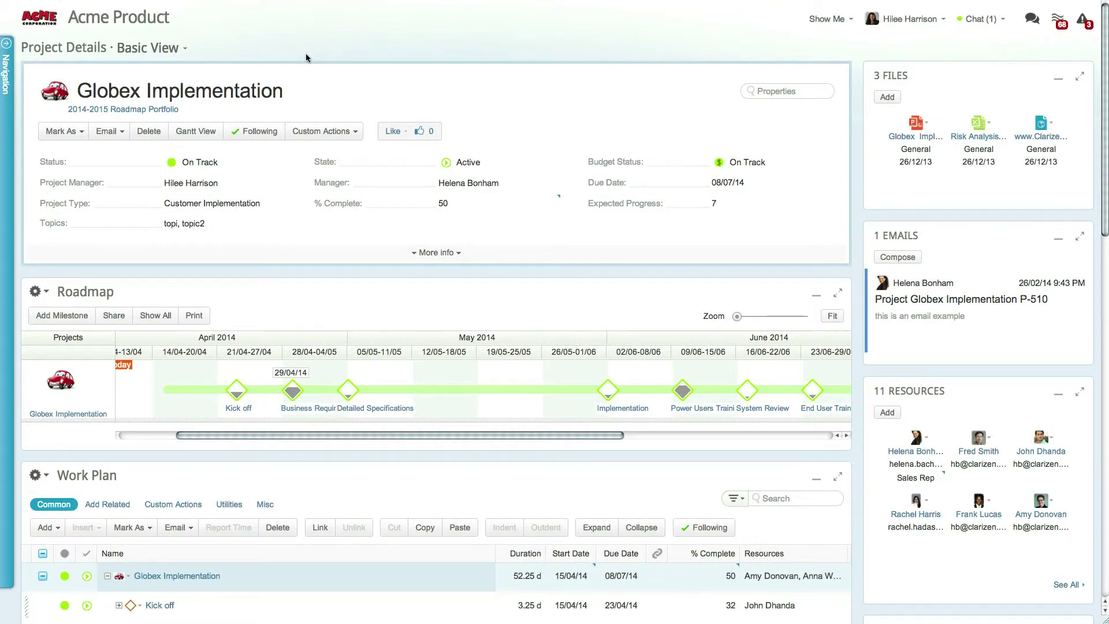
- Share the Globex Implementation view with Show More Info, hiding Emails, Followers and Job Titles
{"action": "left_click", "coordinate": [155, 52]}
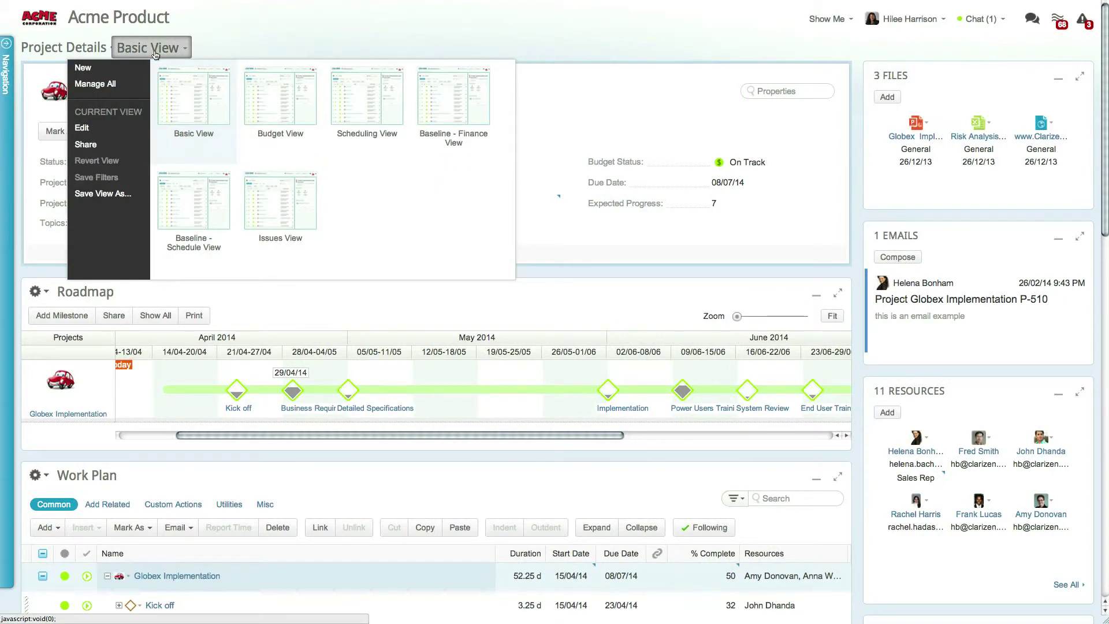
{"action": "left_click", "coordinate": [96, 144]}
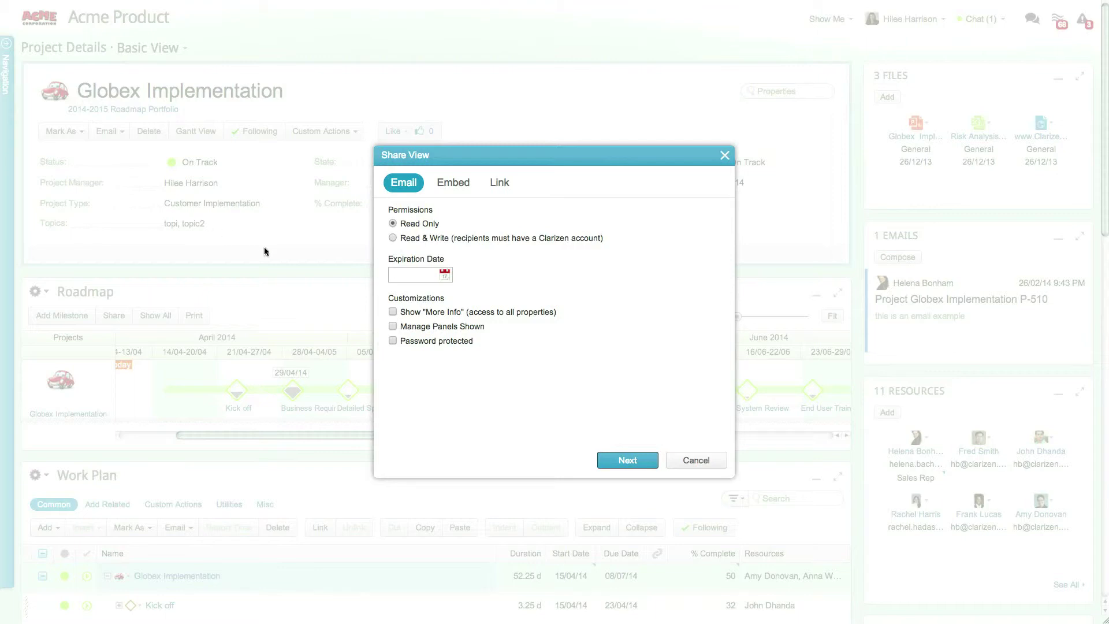
{"action": "left_click", "coordinate": [393, 312]}
{"action": "left_click", "coordinate": [393, 327]}
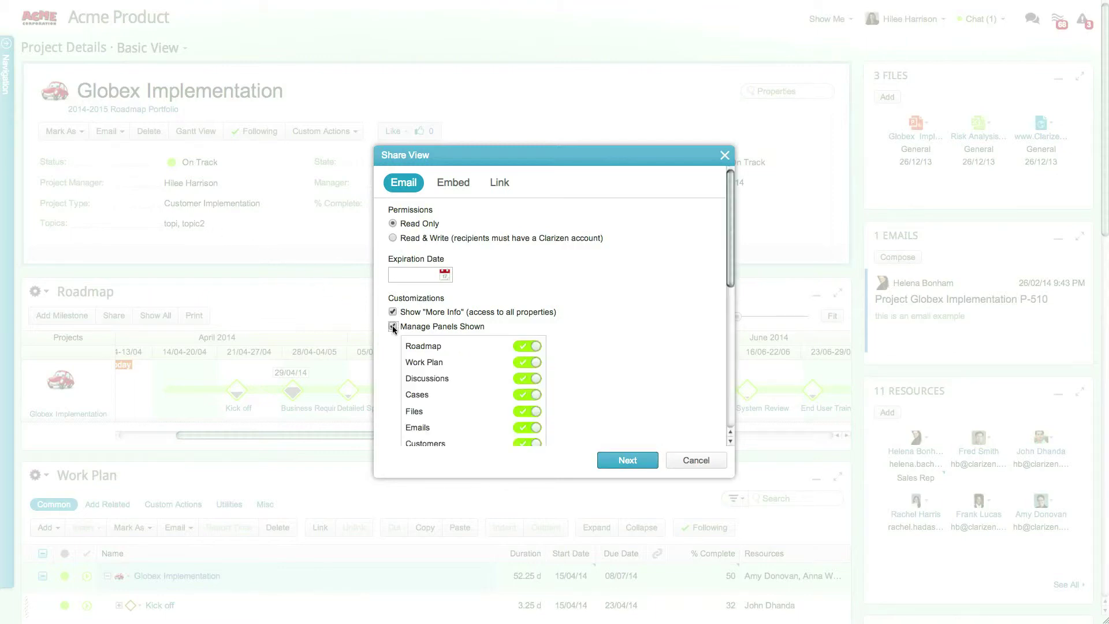
{"action": "left_click", "coordinate": [524, 428]}
{"action": "left_click_drag", "start_coordinate": [731, 235], "coordinate": [731, 295]}
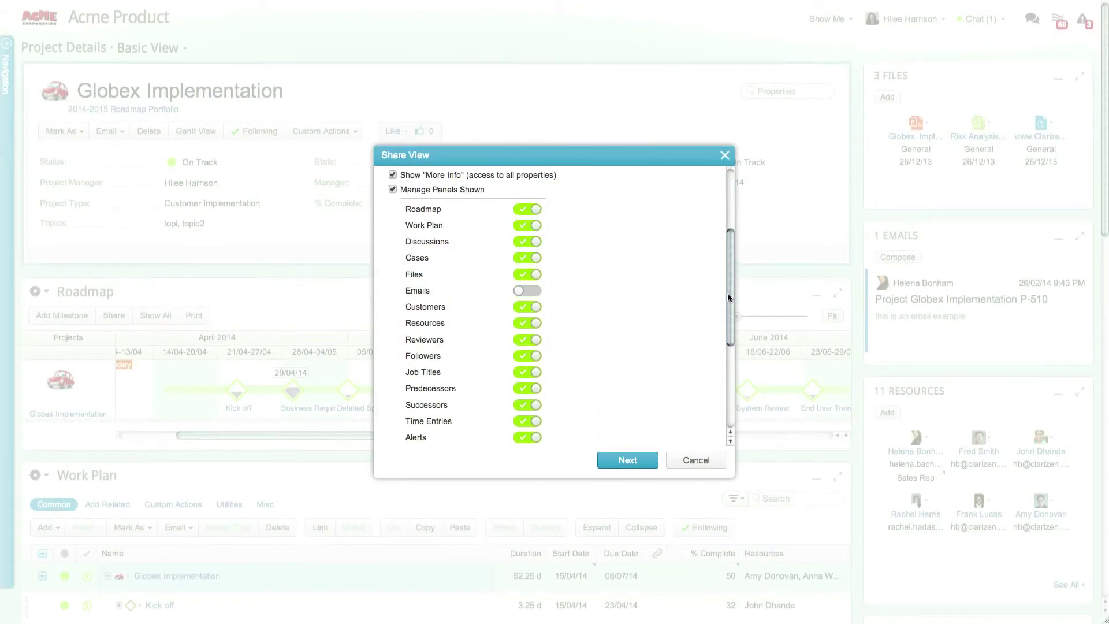
{"action": "left_click", "coordinate": [526, 355]}
{"action": "left_click_drag", "start_coordinate": [730, 317], "coordinate": [731, 251]}
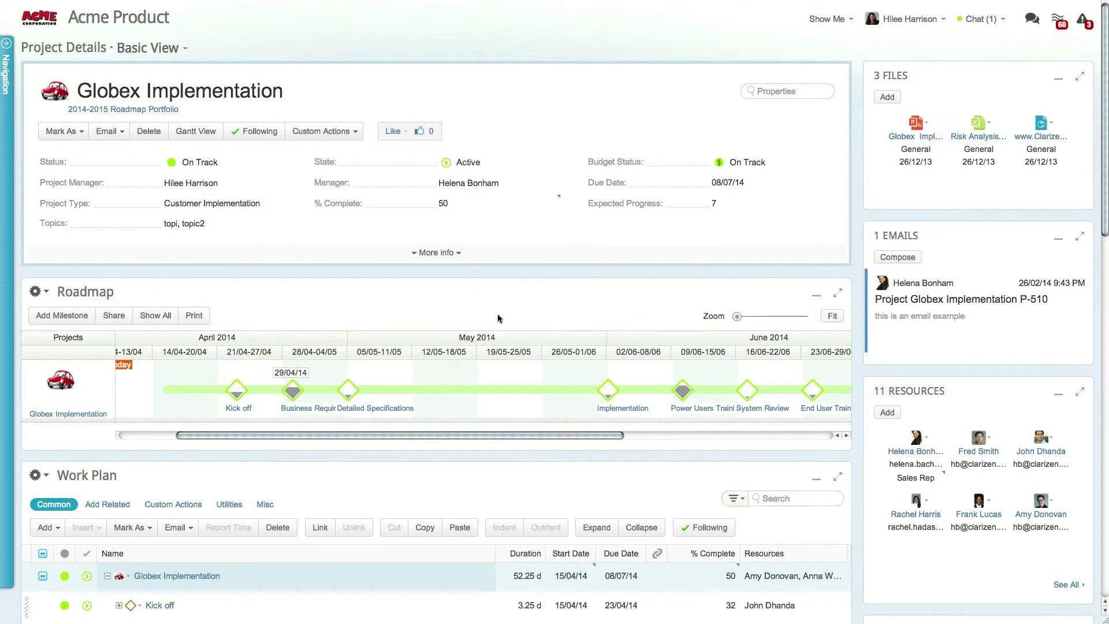
- Generate a shareable widget of the Roadmap panel
{"action": "left_click", "coordinate": [121, 317]}
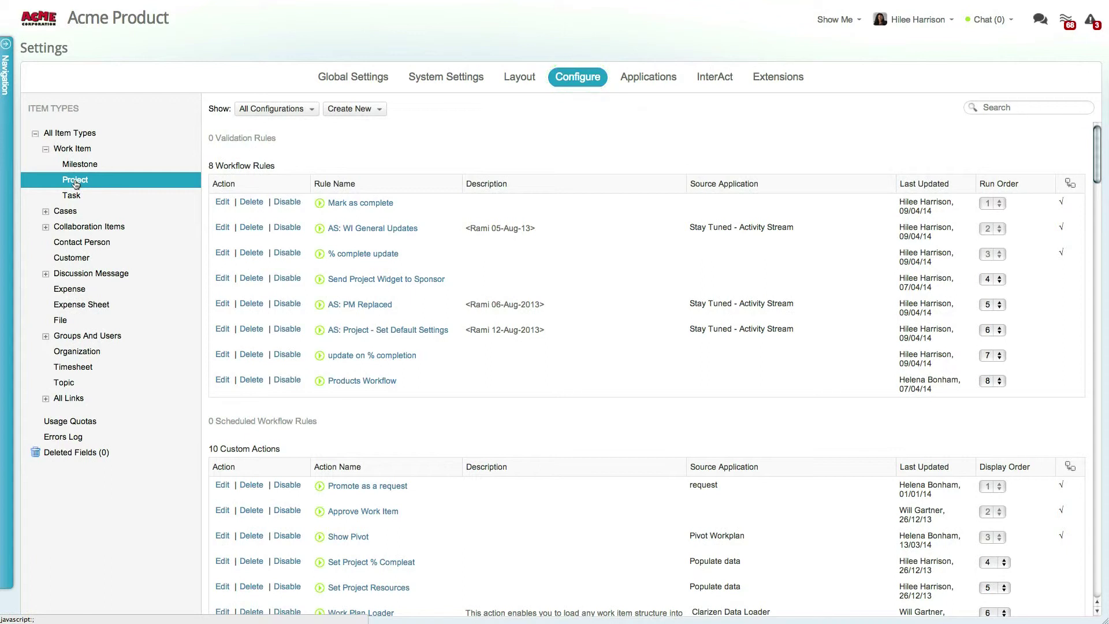
- Look up GetModuleViewUrl in the Formula Options for the Send Project Widget to Sponsor rule
{"action": "left_click", "coordinate": [220, 278]}
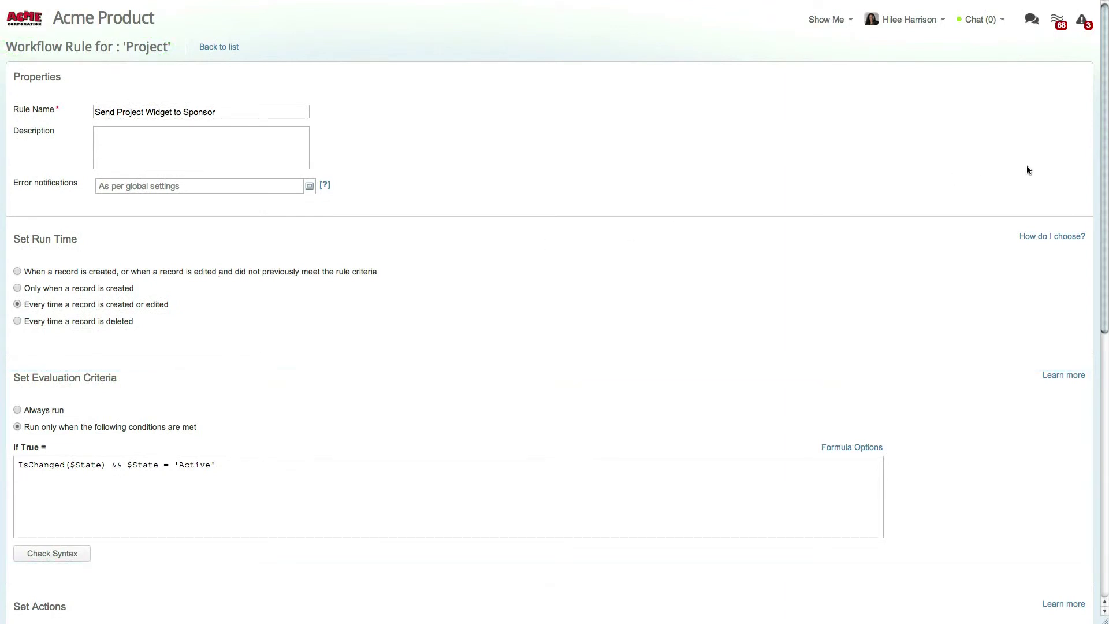
{"action": "left_click_drag", "start_coordinate": [1104, 178], "coordinate": [1105, 452]}
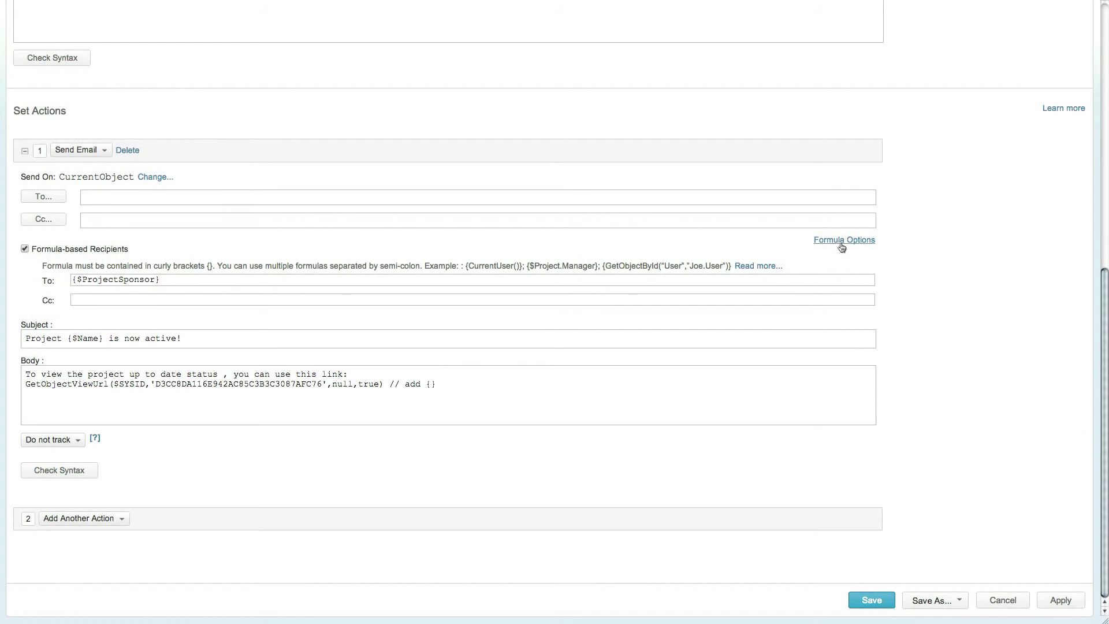
{"action": "left_click", "coordinate": [840, 244]}
{"action": "left_click", "coordinate": [546, 284]}
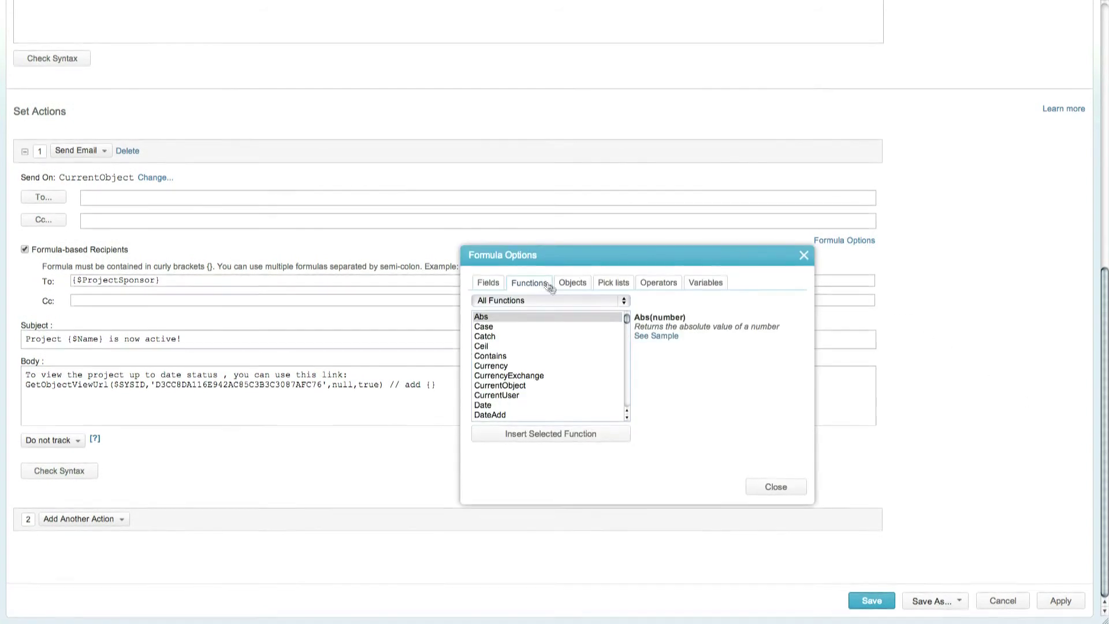
{"action": "left_click", "coordinate": [496, 405]}
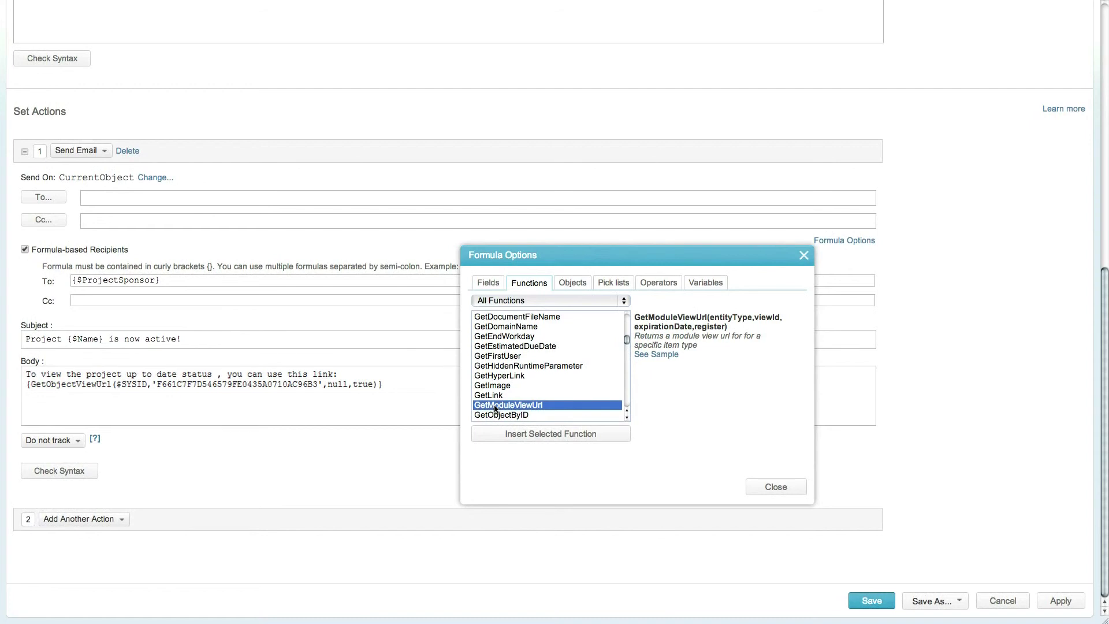
{"action": "left_click", "coordinate": [761, 487]}
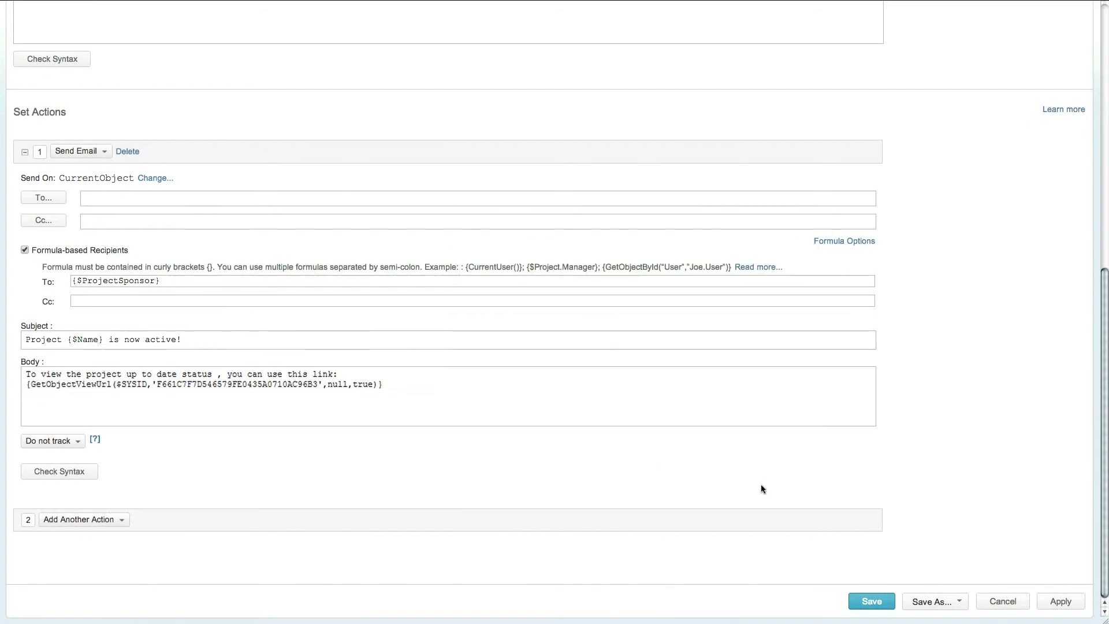